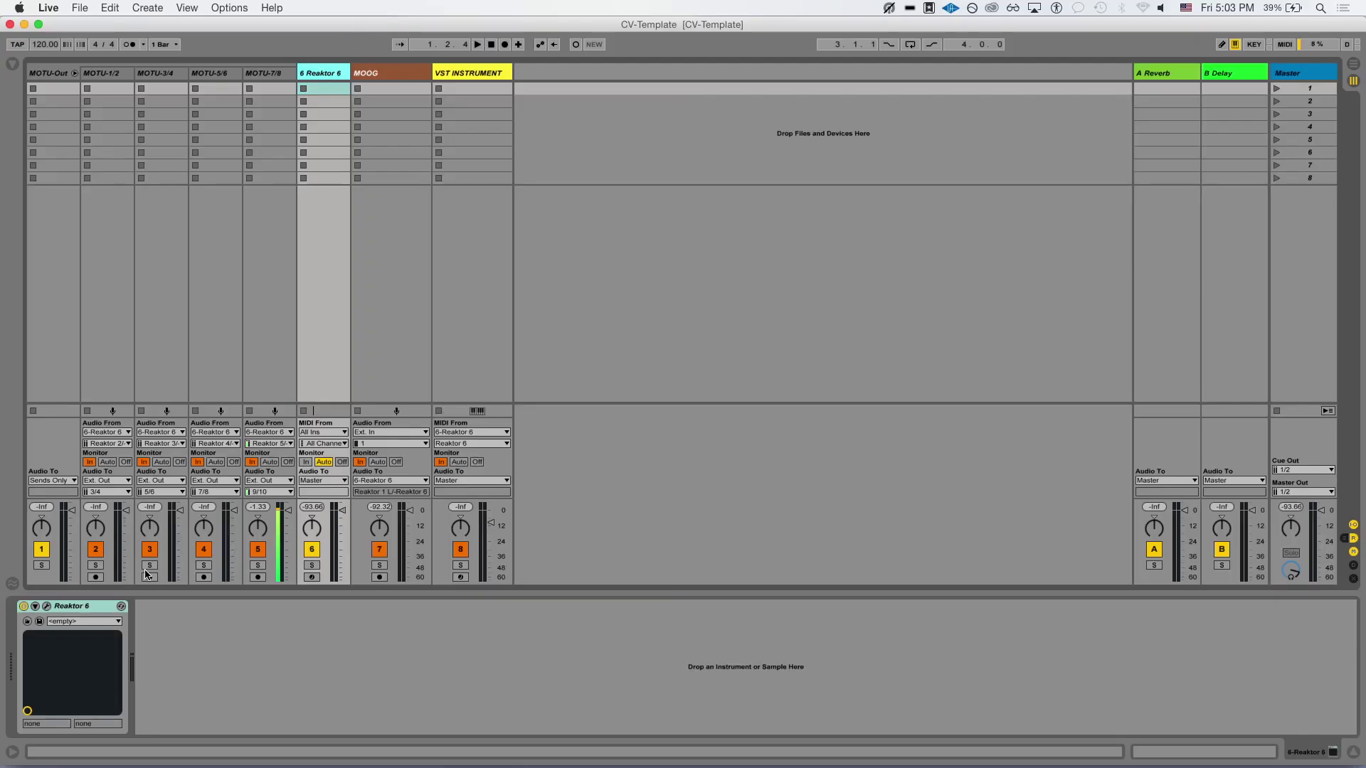
- Open the Reaktor 6 plug-in window on the 6 Reaktor 6 track to show the 8 Steps patch
left_click(46, 607)
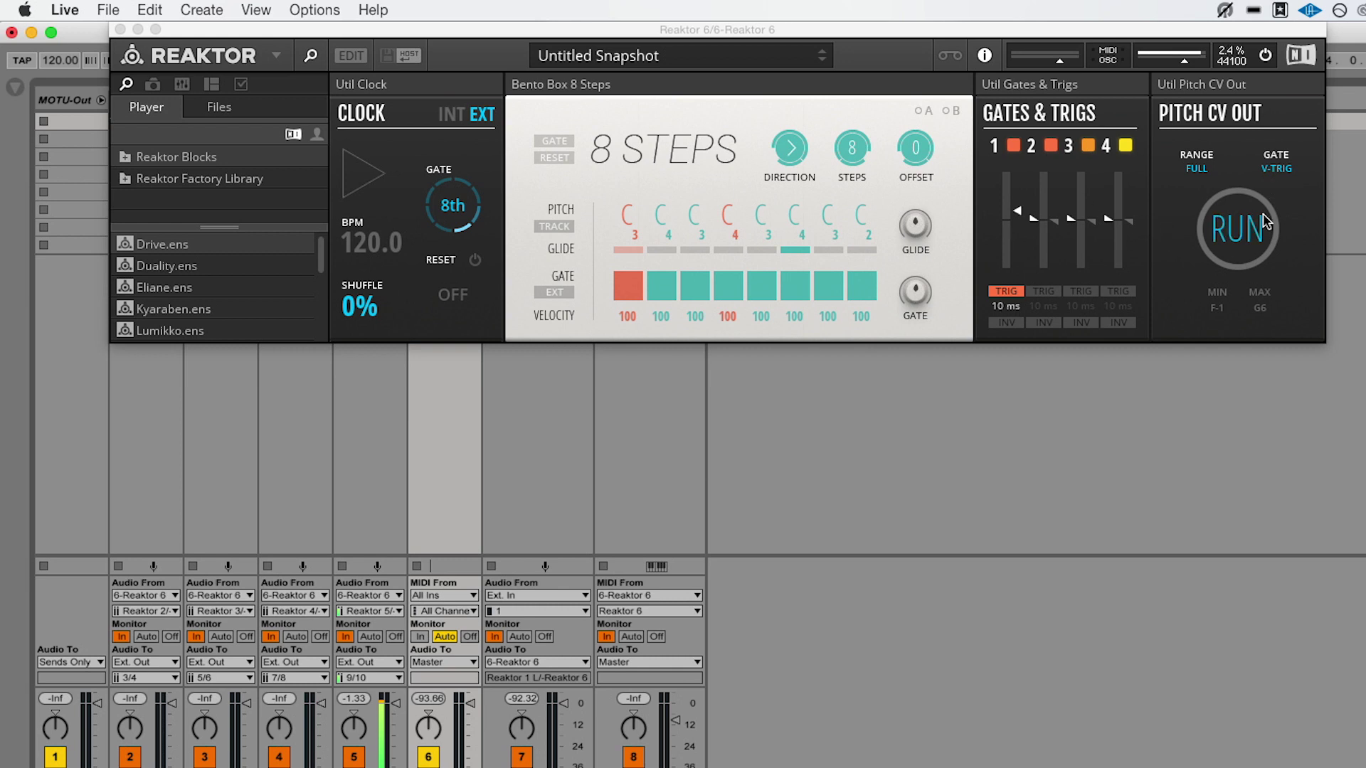
- Switch Reaktor to the structure view showing Pitch CV Out wired to outputs 9 and 10
left_click(342, 55)
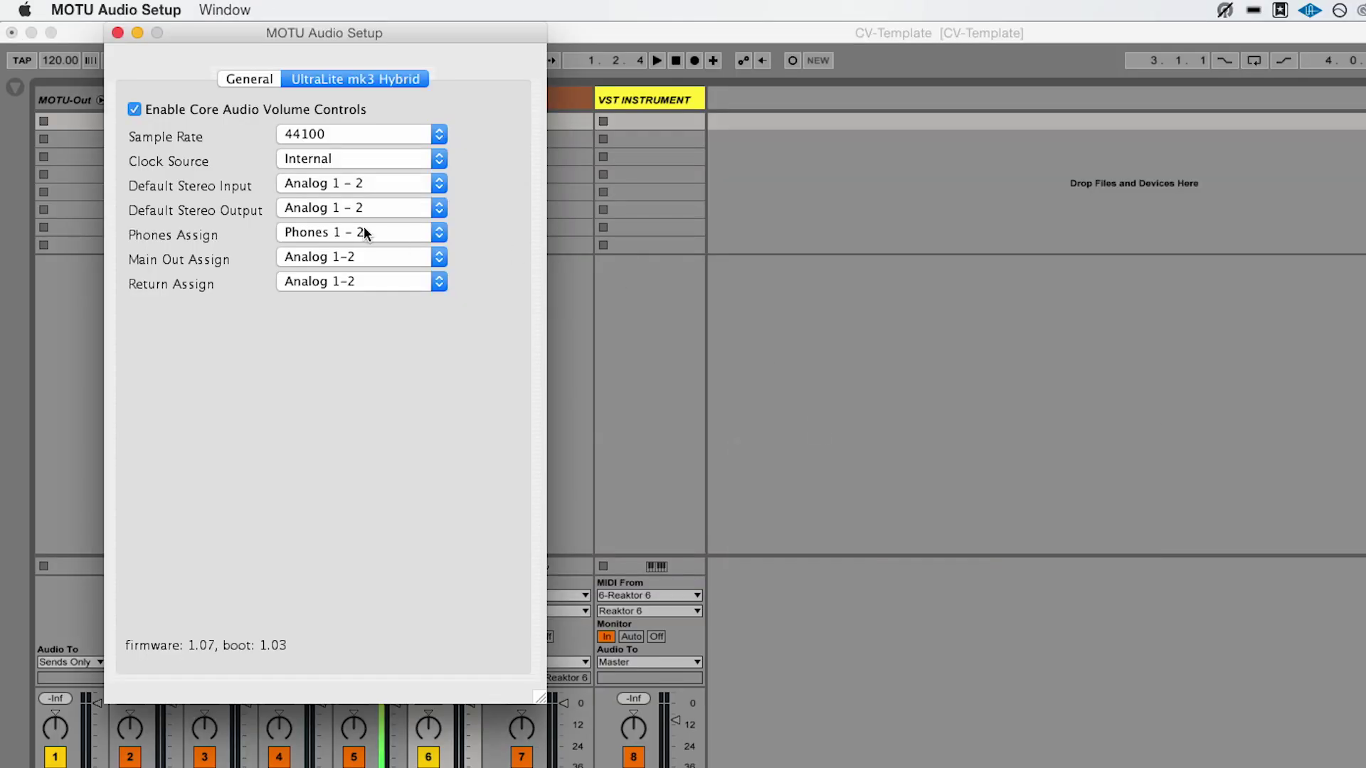
- Set the UltraLite mk3 Hybrid's Main Out Assign from Analog 1-2 to Main Out 1-2
left_click(339, 258)
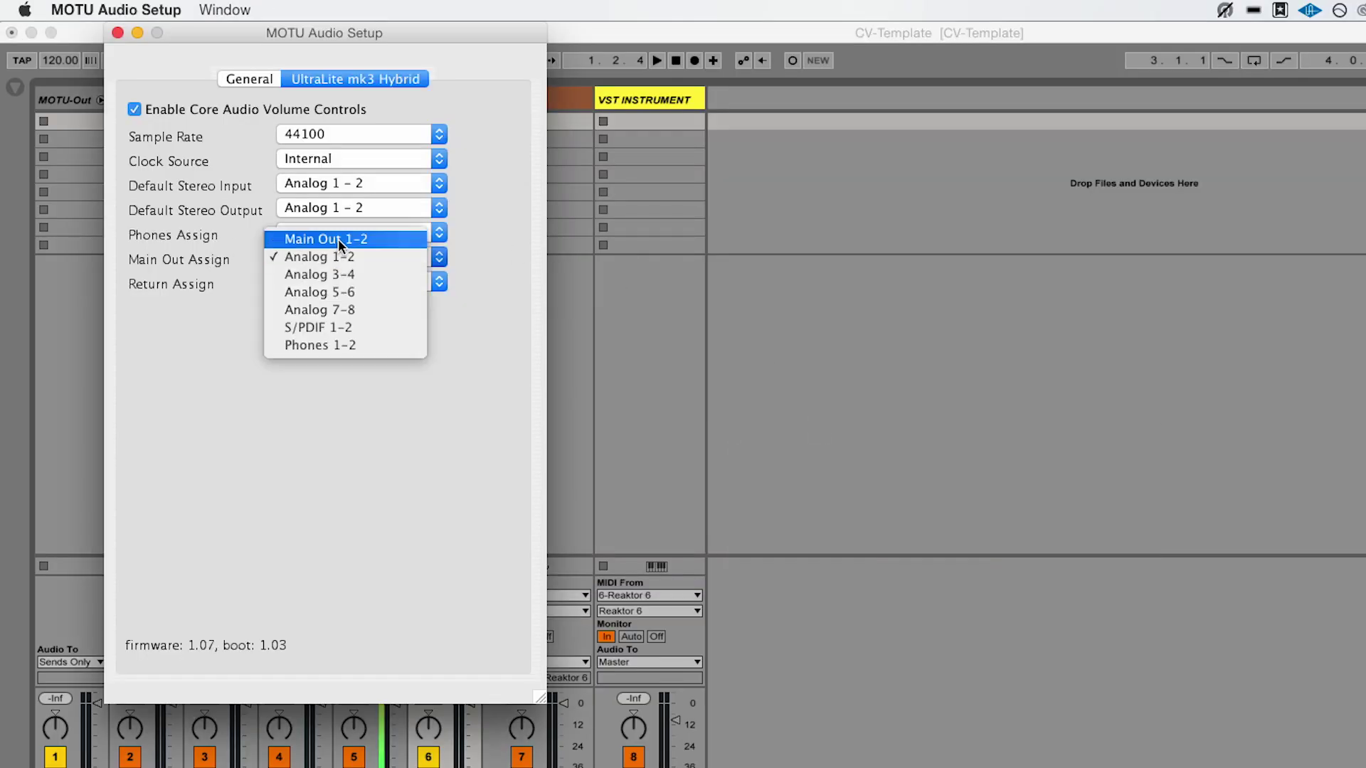
left_click(338, 239)
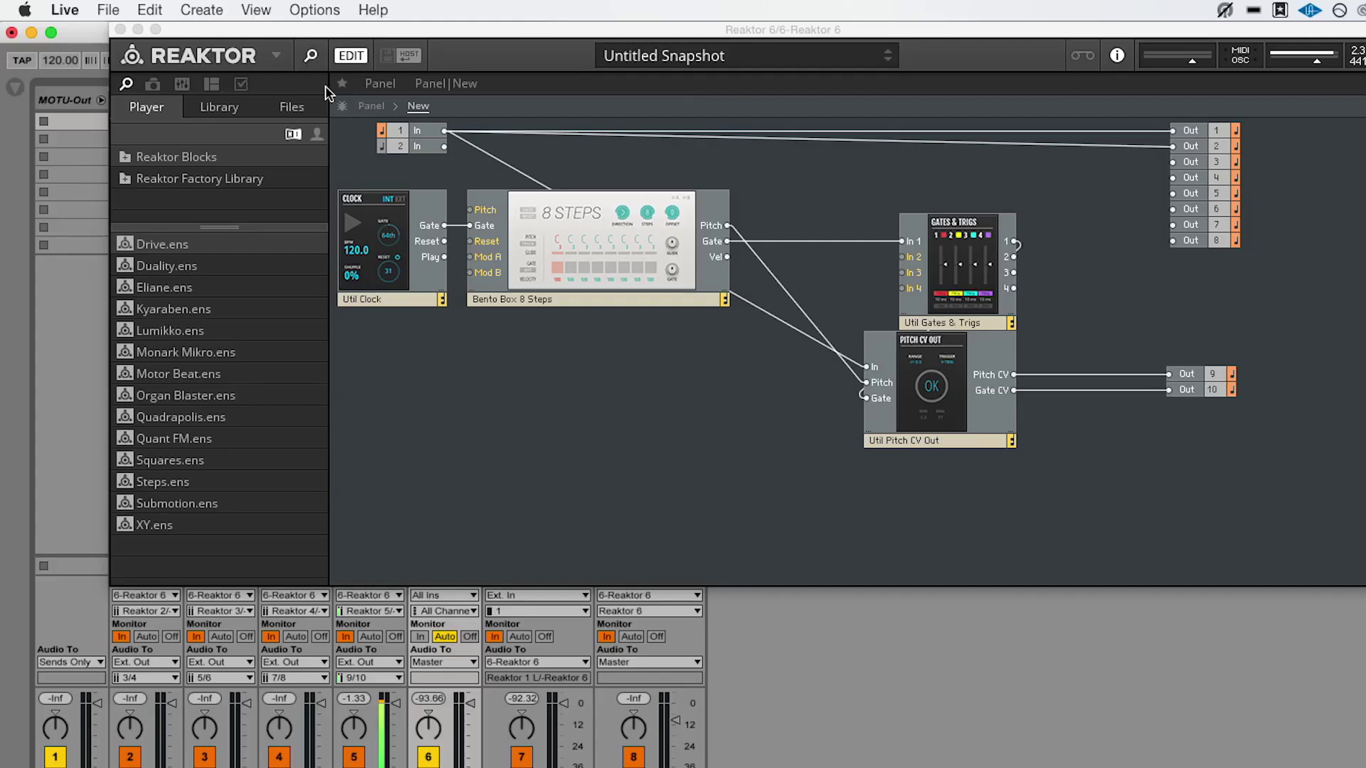
- Return Reaktor to the panel view with the Clock, 8 Steps, Gates & Trigs and Pitch CV Out panels
left_click(363, 106)
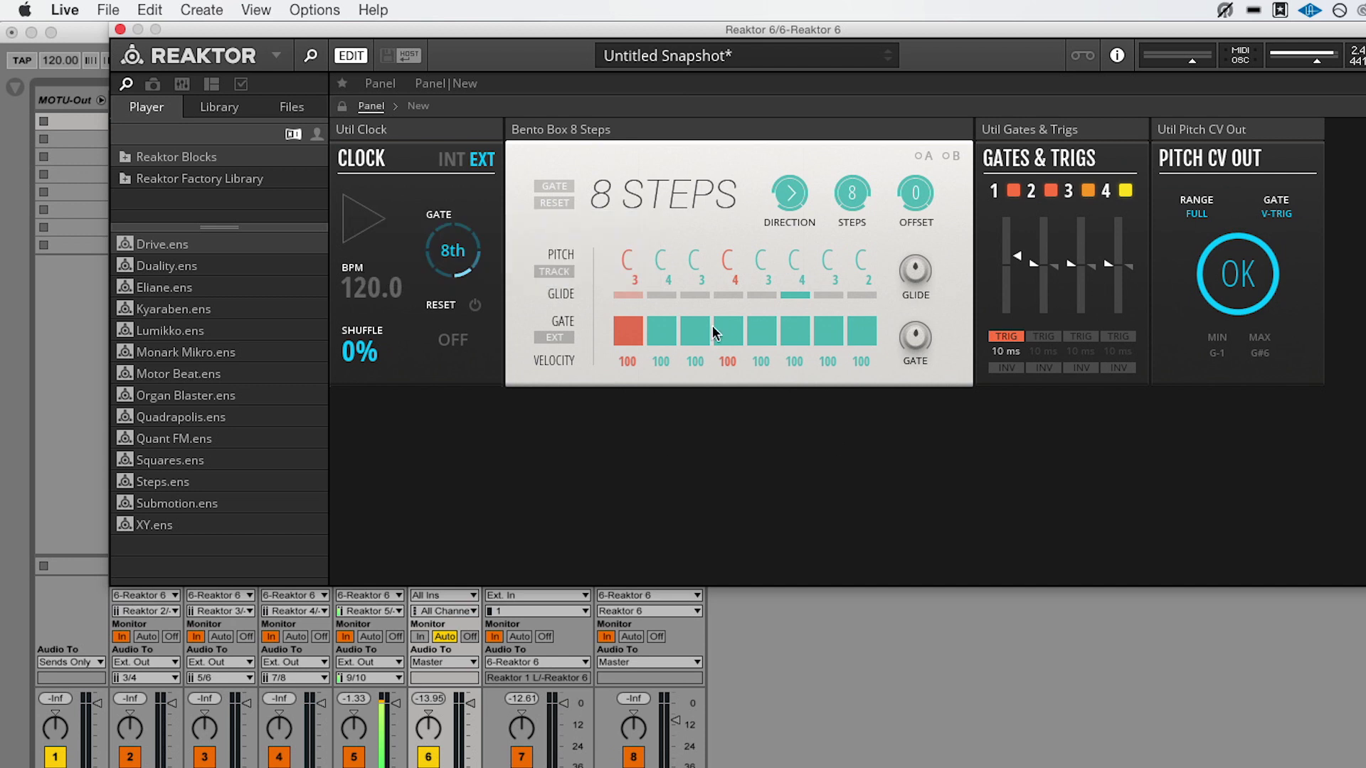
- Lower the Reaktor window to reveal Live's tracks, start playback, and switch to the structure view
left_click_drag(669, 24, 660, 162)
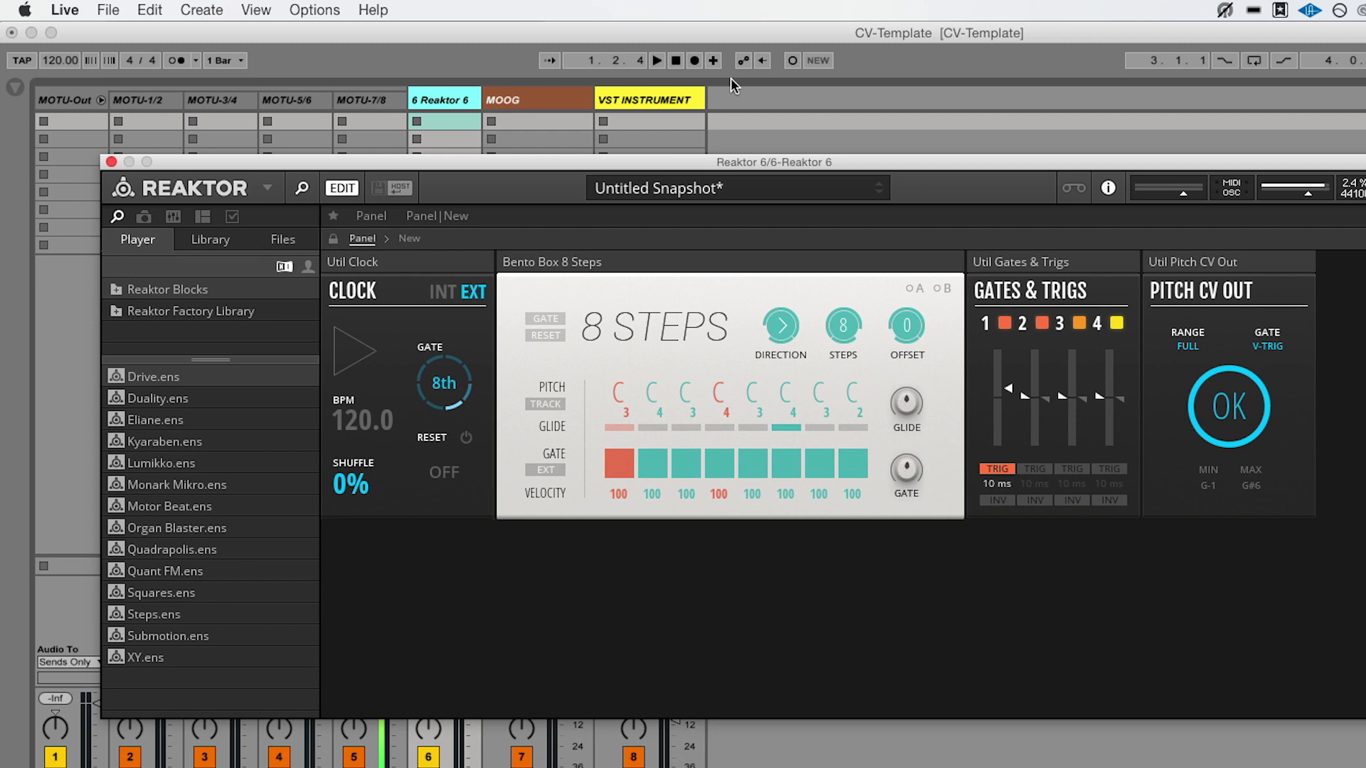
key("space")
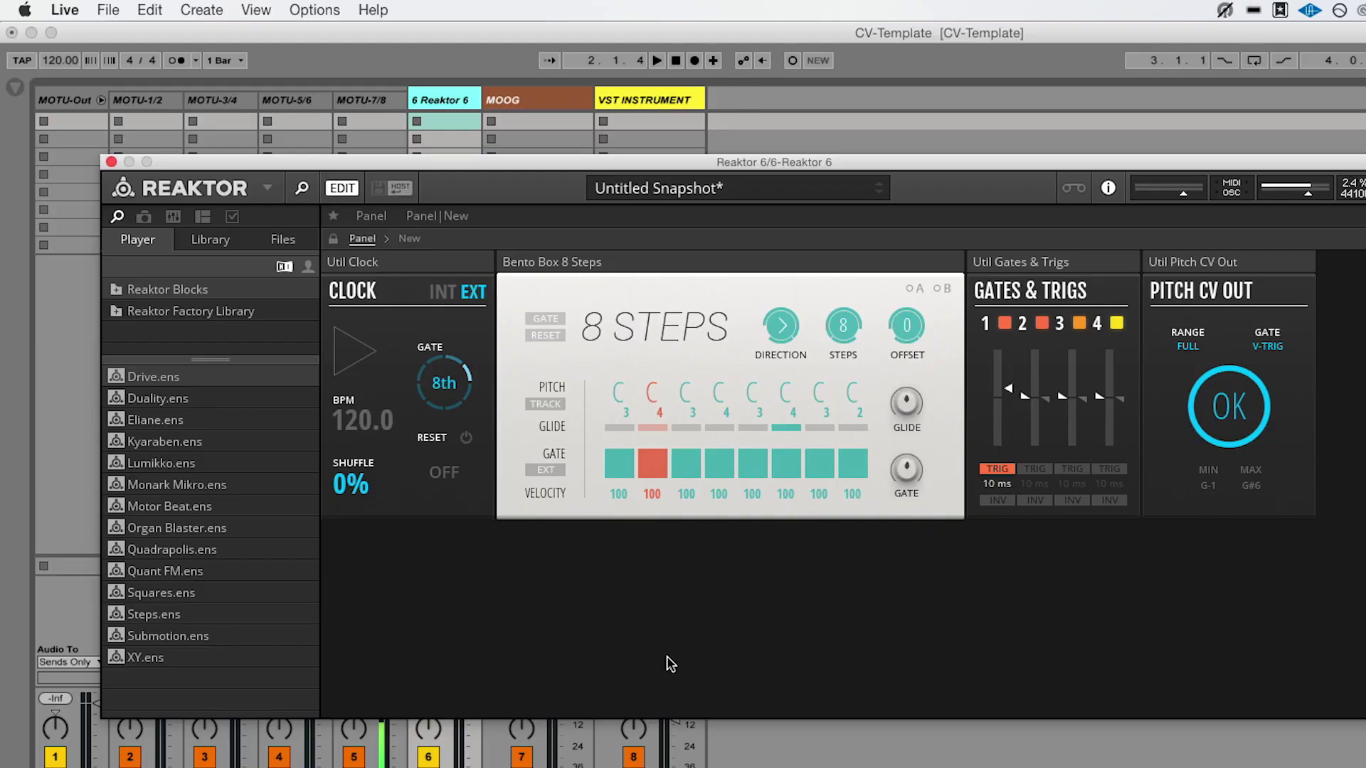
key("F6")
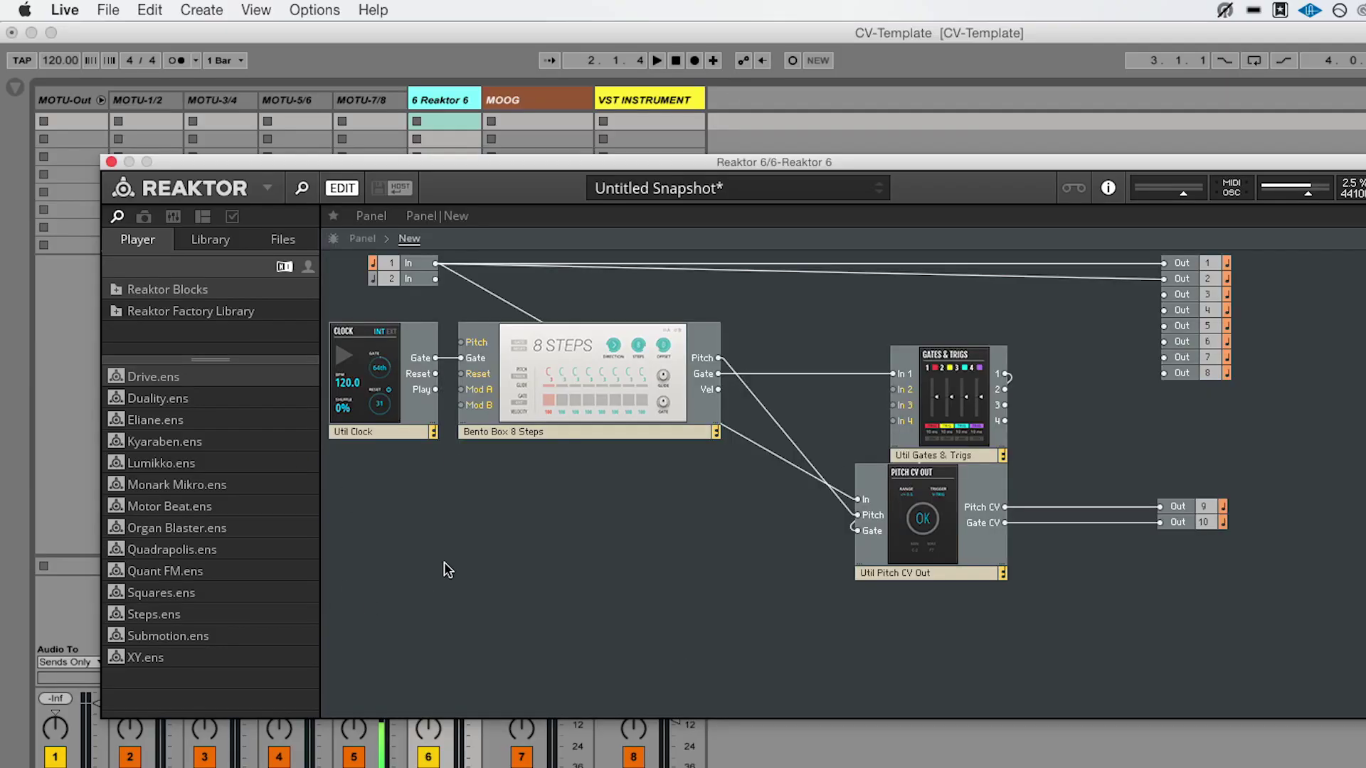
- Add the INT-MIDI Out module from the Util library, fed by 8 Steps' pitch and gate
left_click(214, 237)
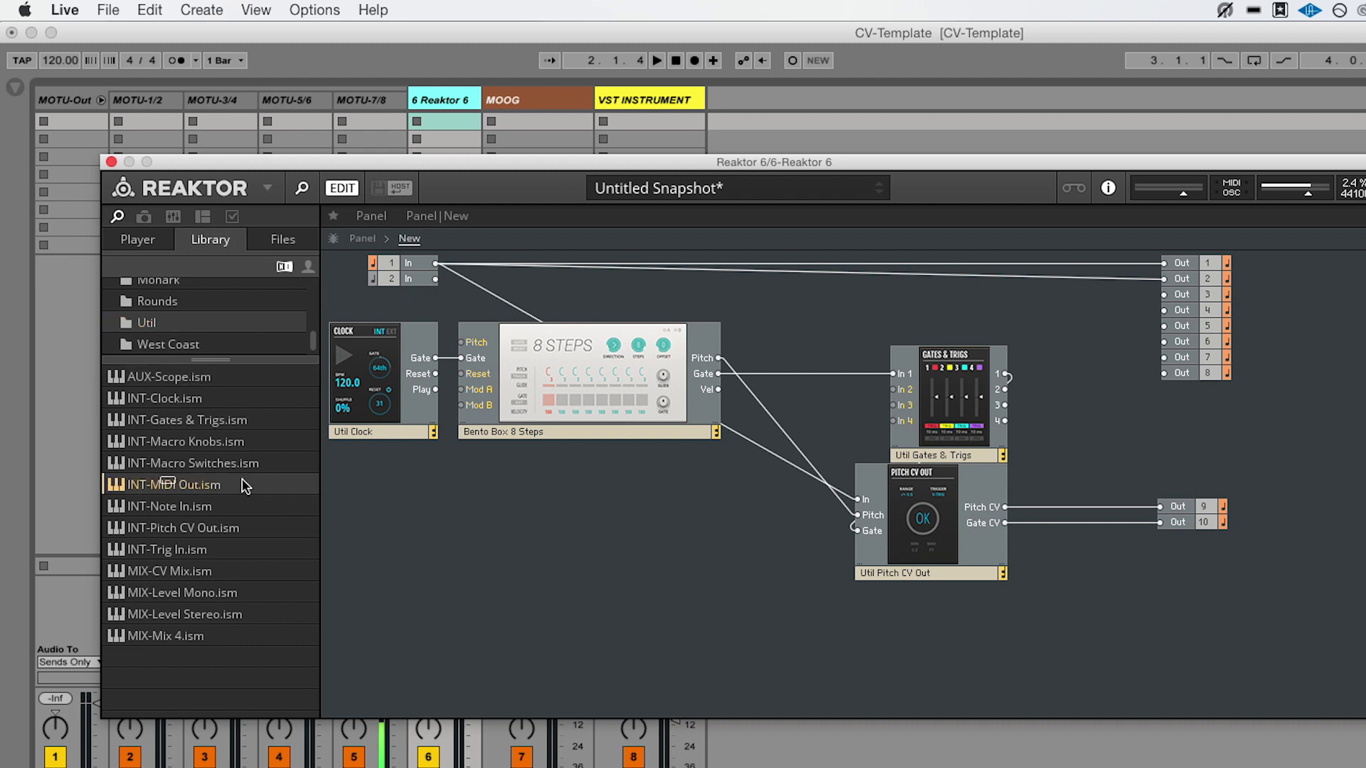
left_click_drag(244, 485, 715, 594)
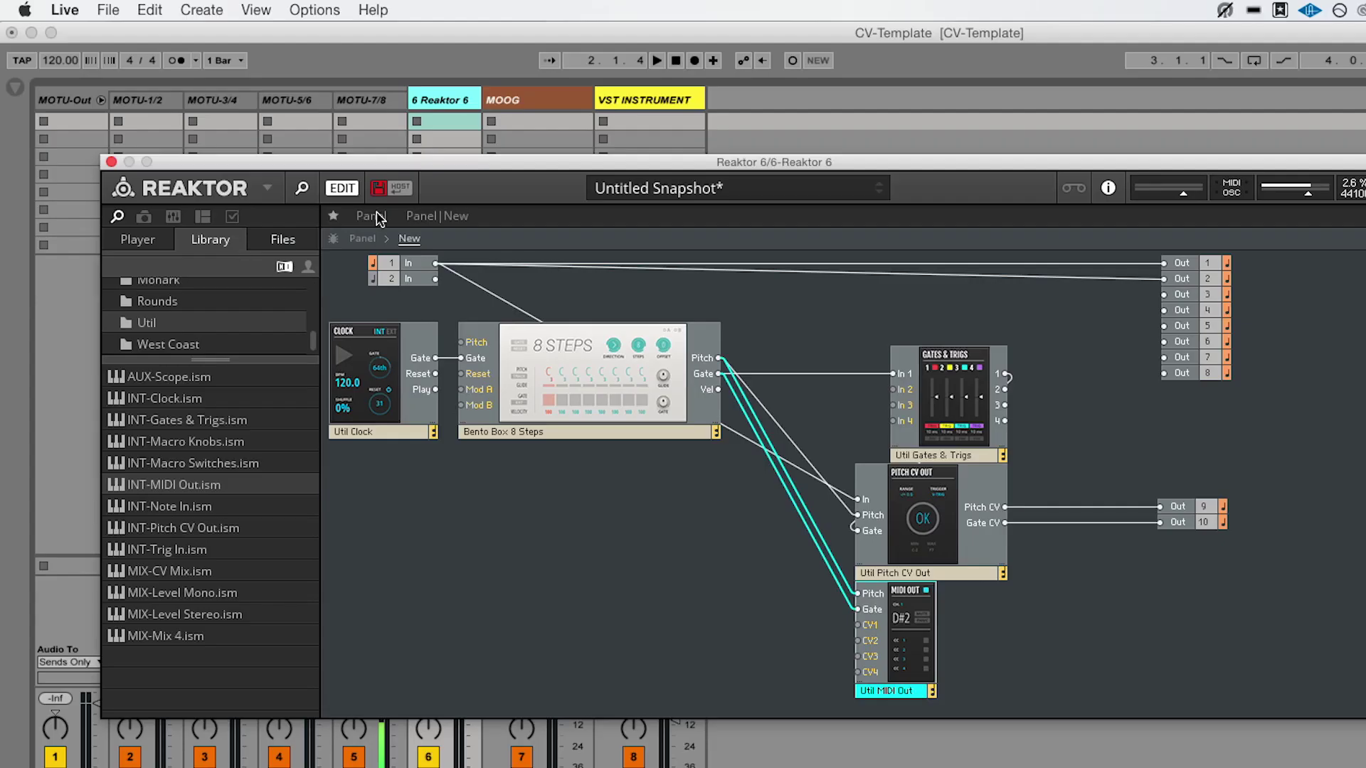
left_click(341, 188)
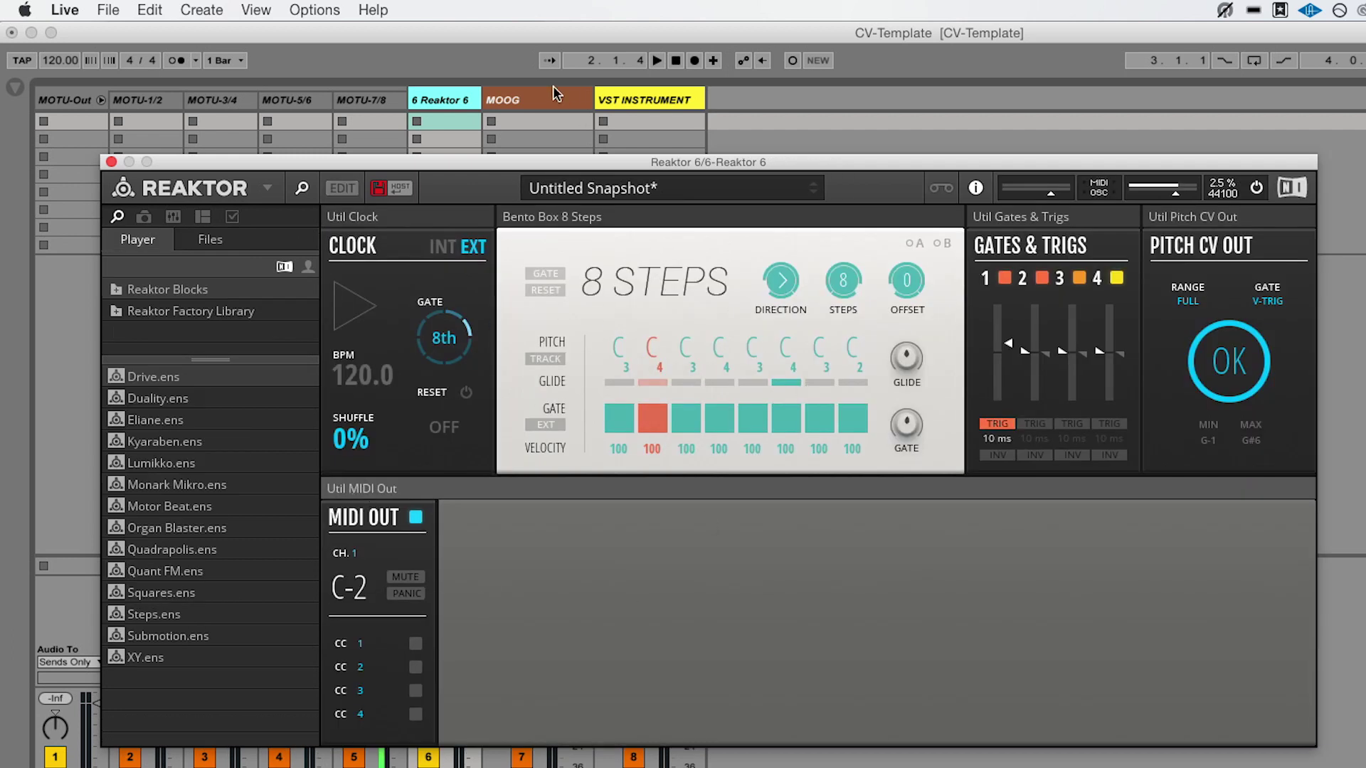
left_click(345, 189)
- Place the MIDI Out panel beside Pitch CV Out, exit Edit, and close the Reaktor window
left_click(364, 240)
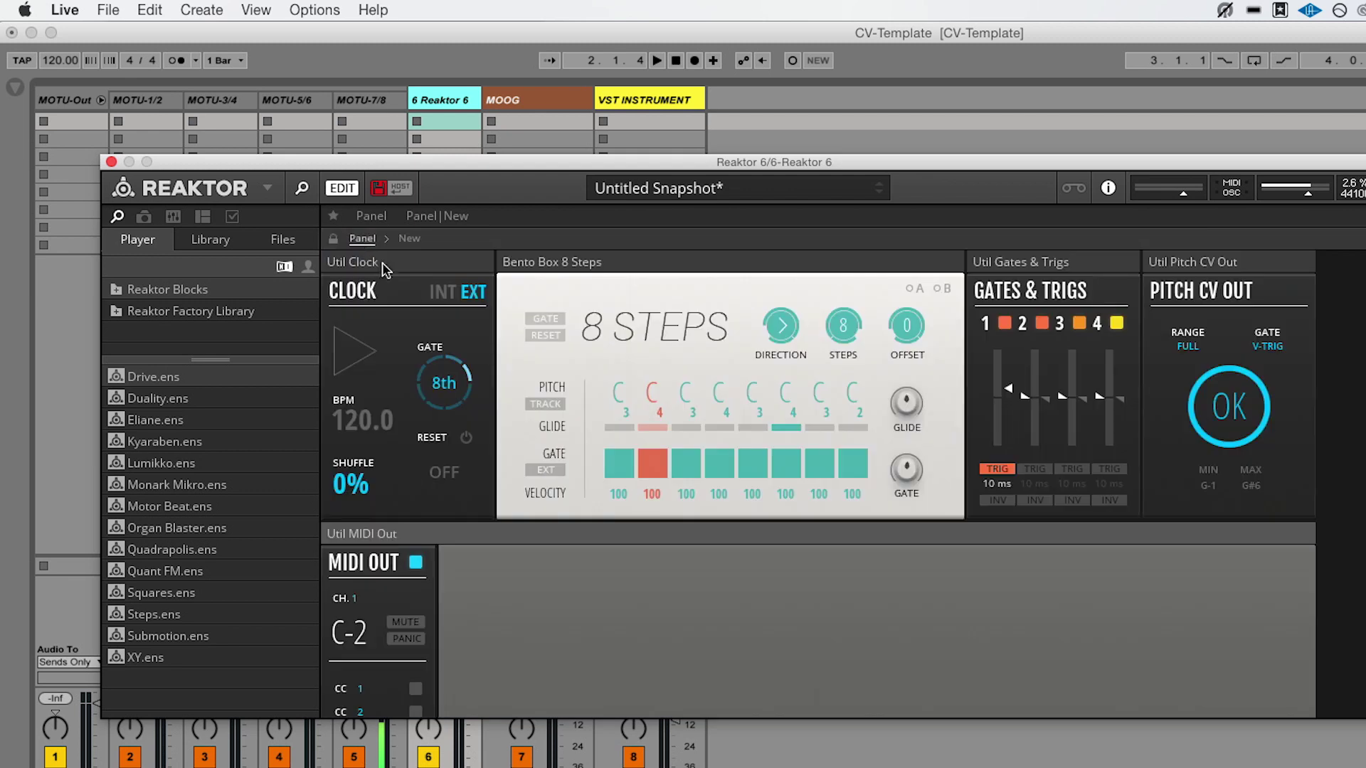
left_click_drag(384, 540, 1350, 312)
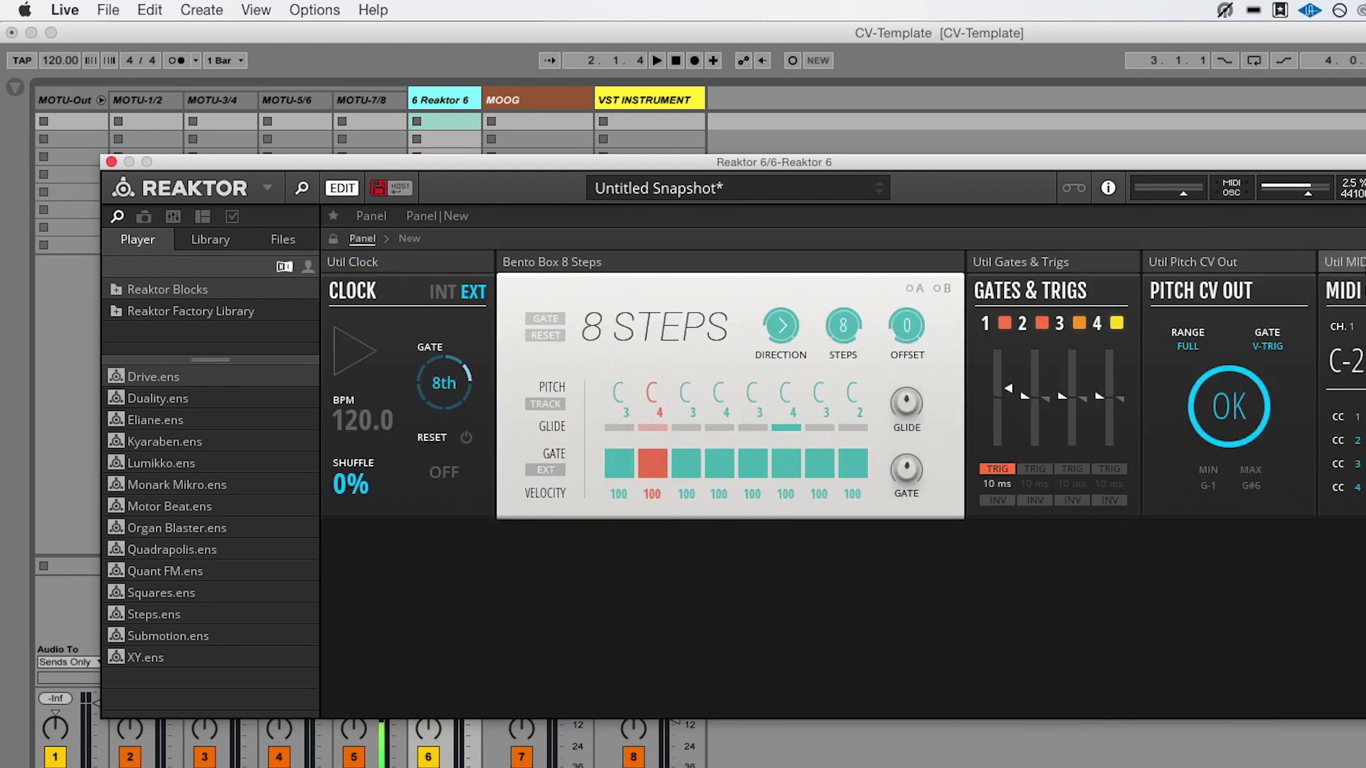
left_click(345, 188)
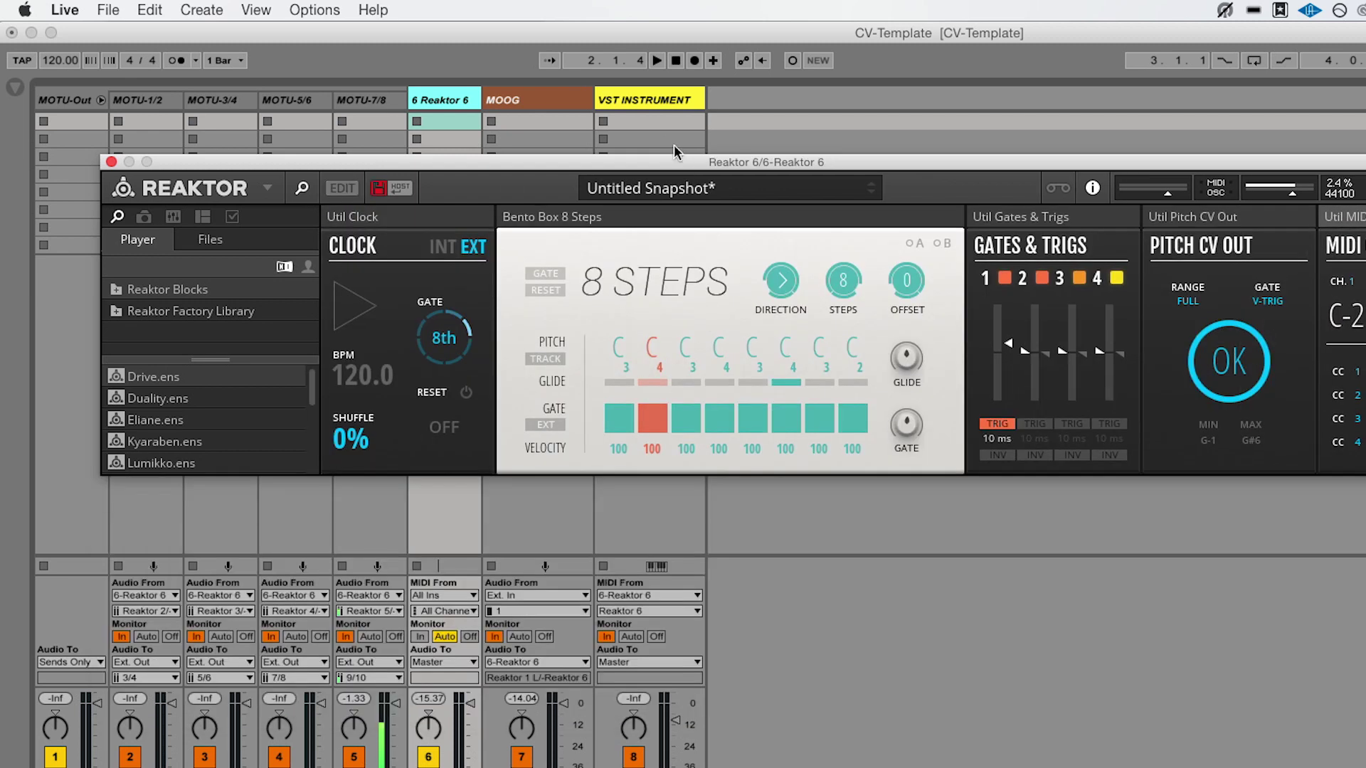
left_click(651, 102)
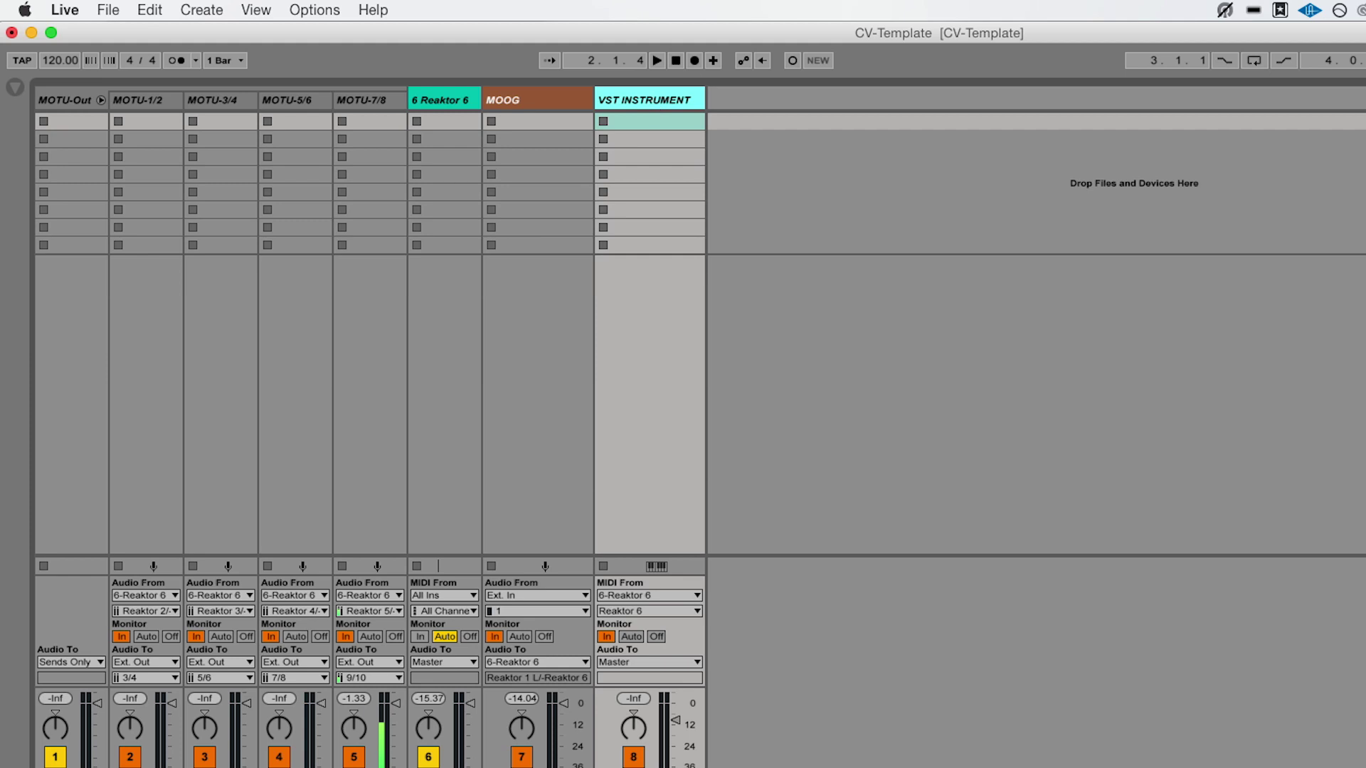
- Reopen the VST INSTRUMENT track's Reaktor window and set its MIDI From to 6-Reaktor 6
key("super+alt+p")
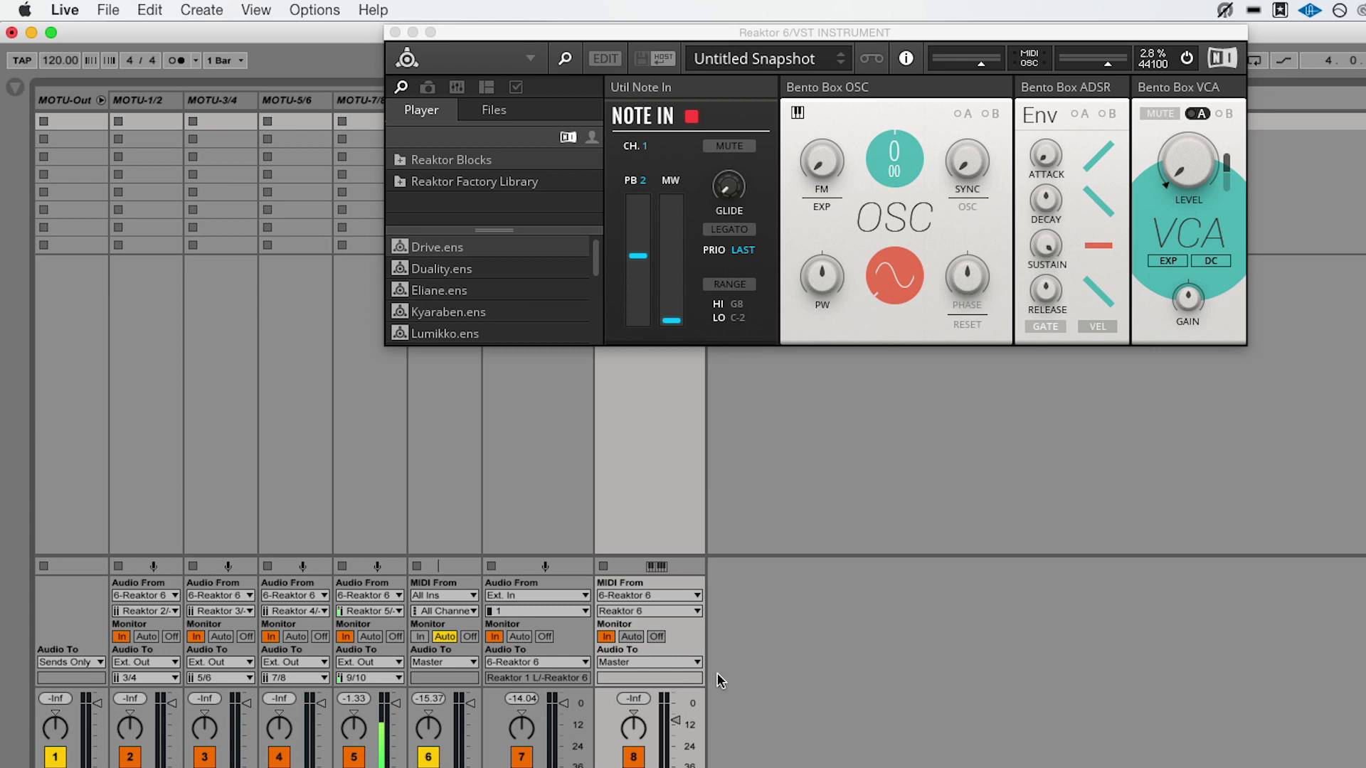
left_click(637, 595)
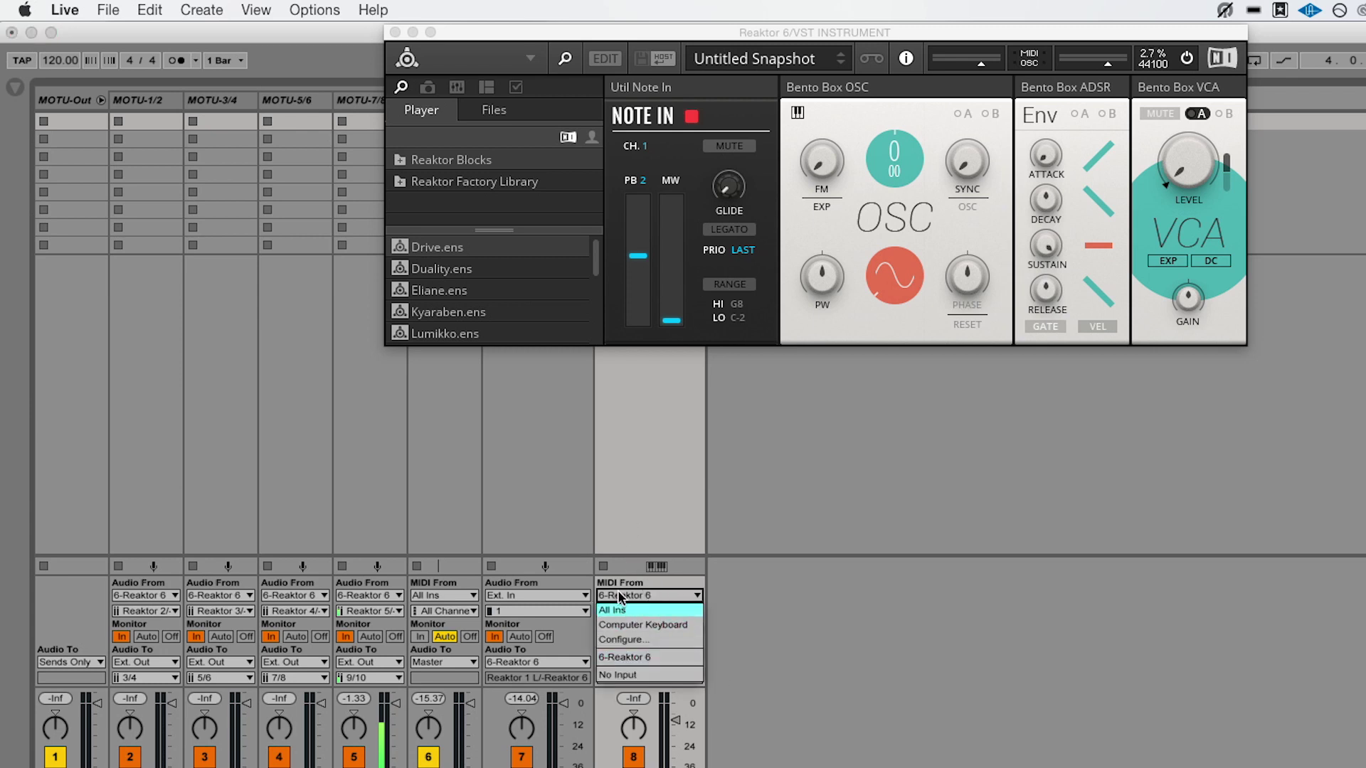
left_click(643, 595)
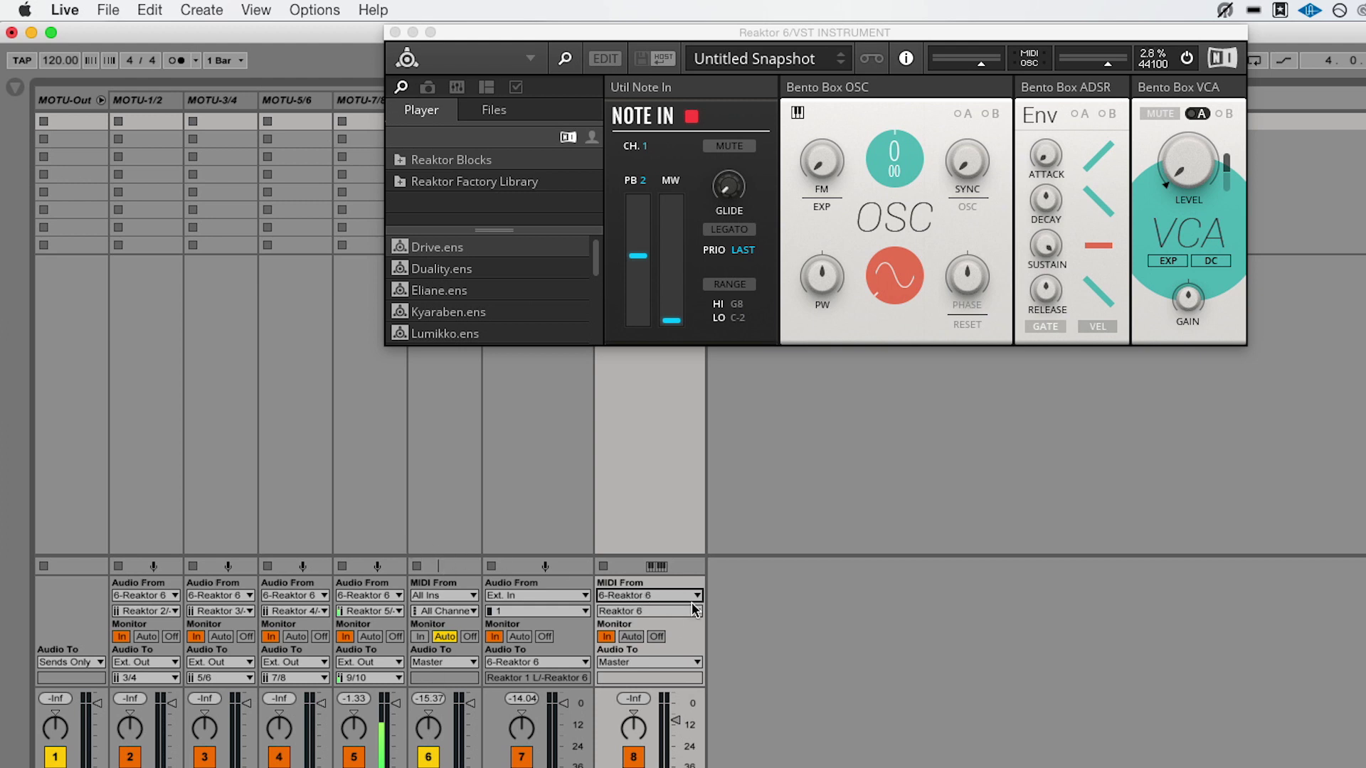
left_click(656, 609)
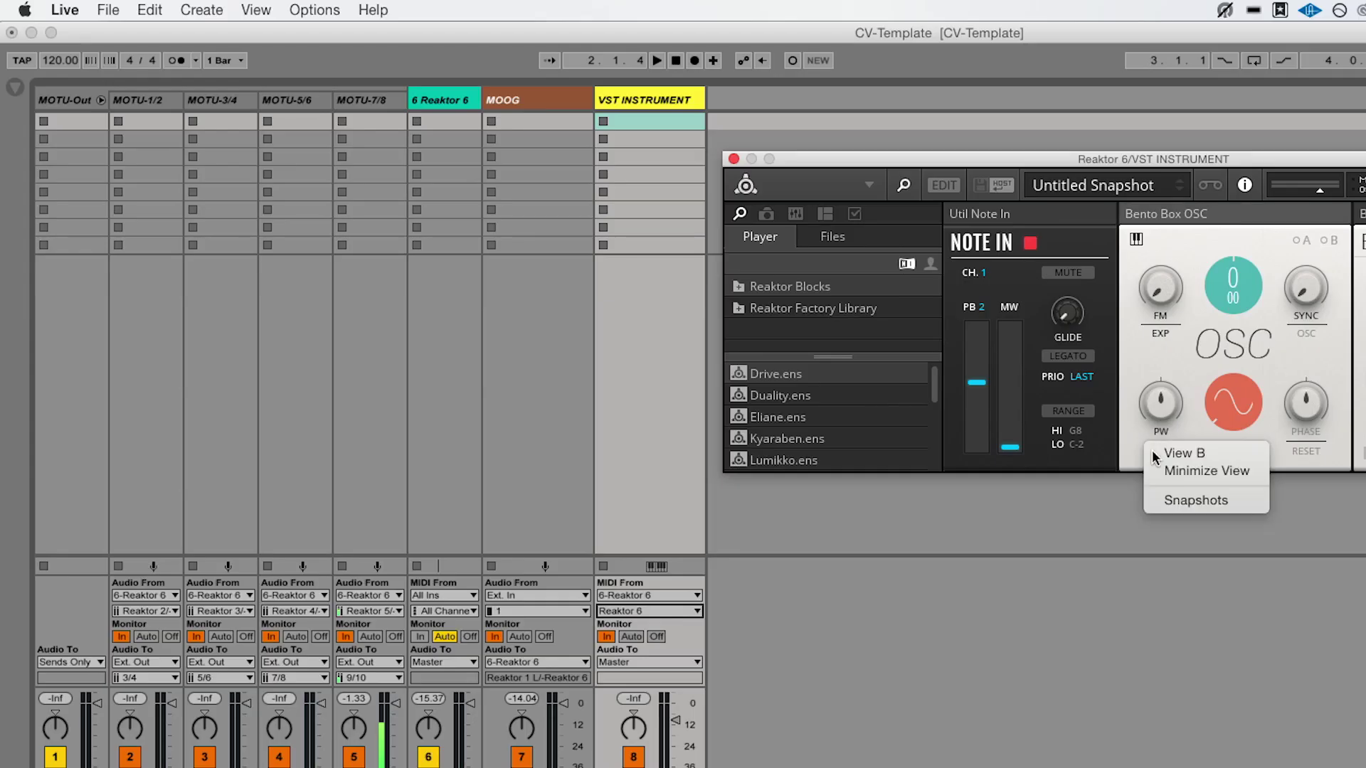
- Dismiss the pop-up menu, start playback of the whole set, and move the Reaktor window up
left_click(1150, 450)
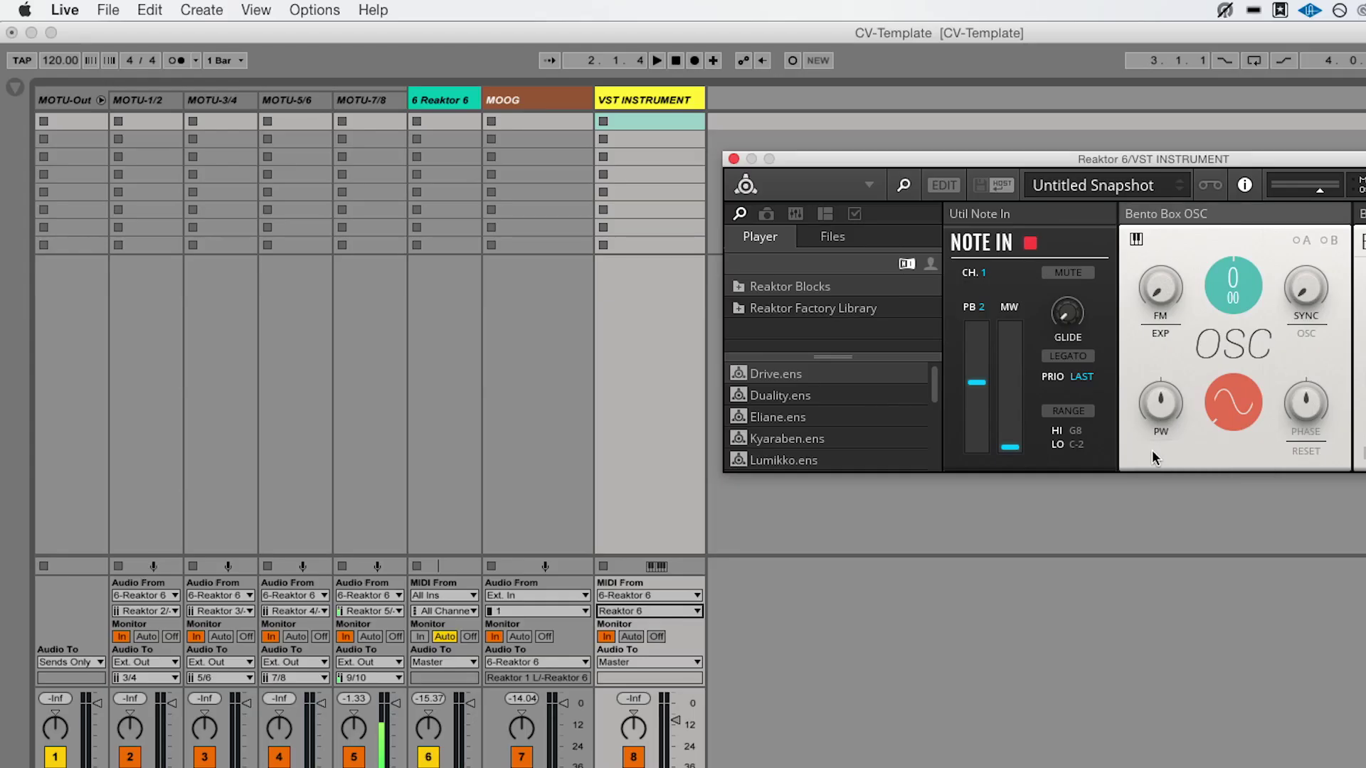
left_click(658, 62)
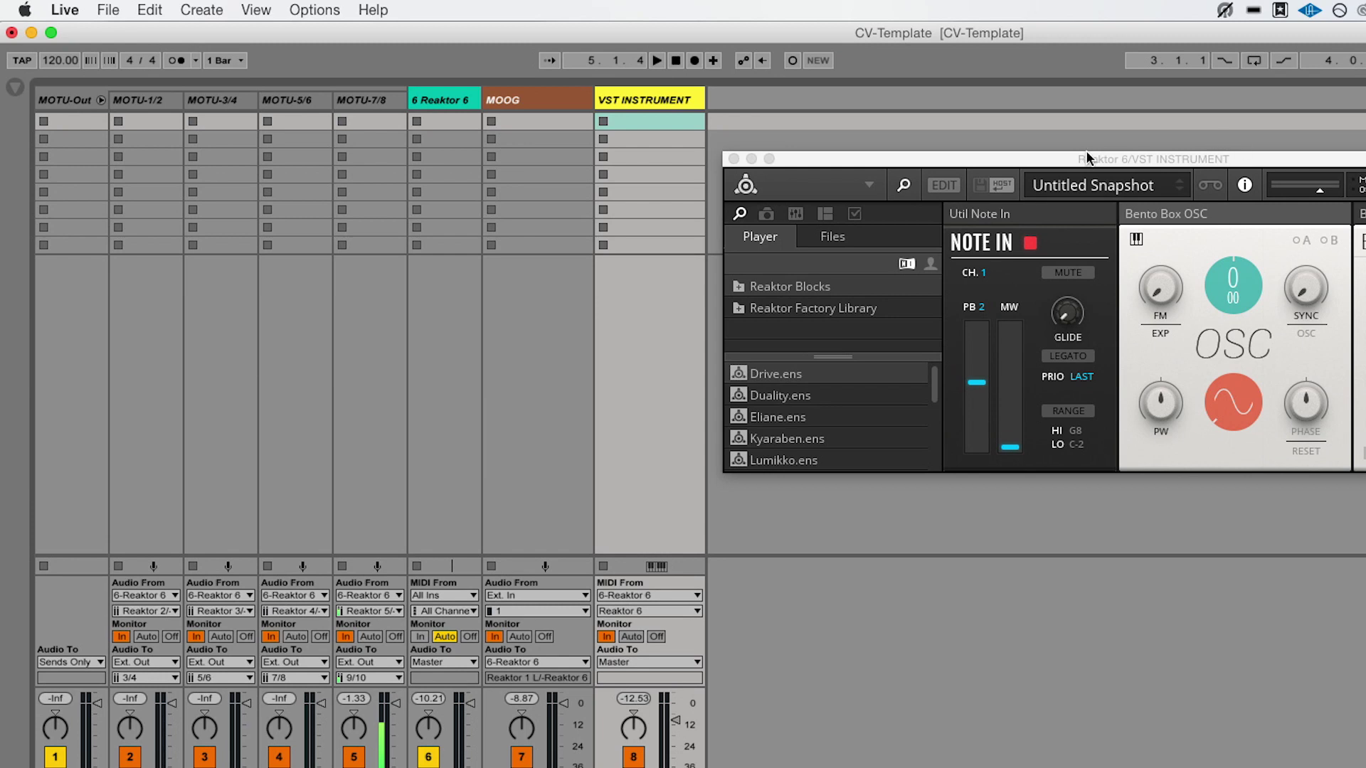
left_click_drag(1086, 156, 885, 52)
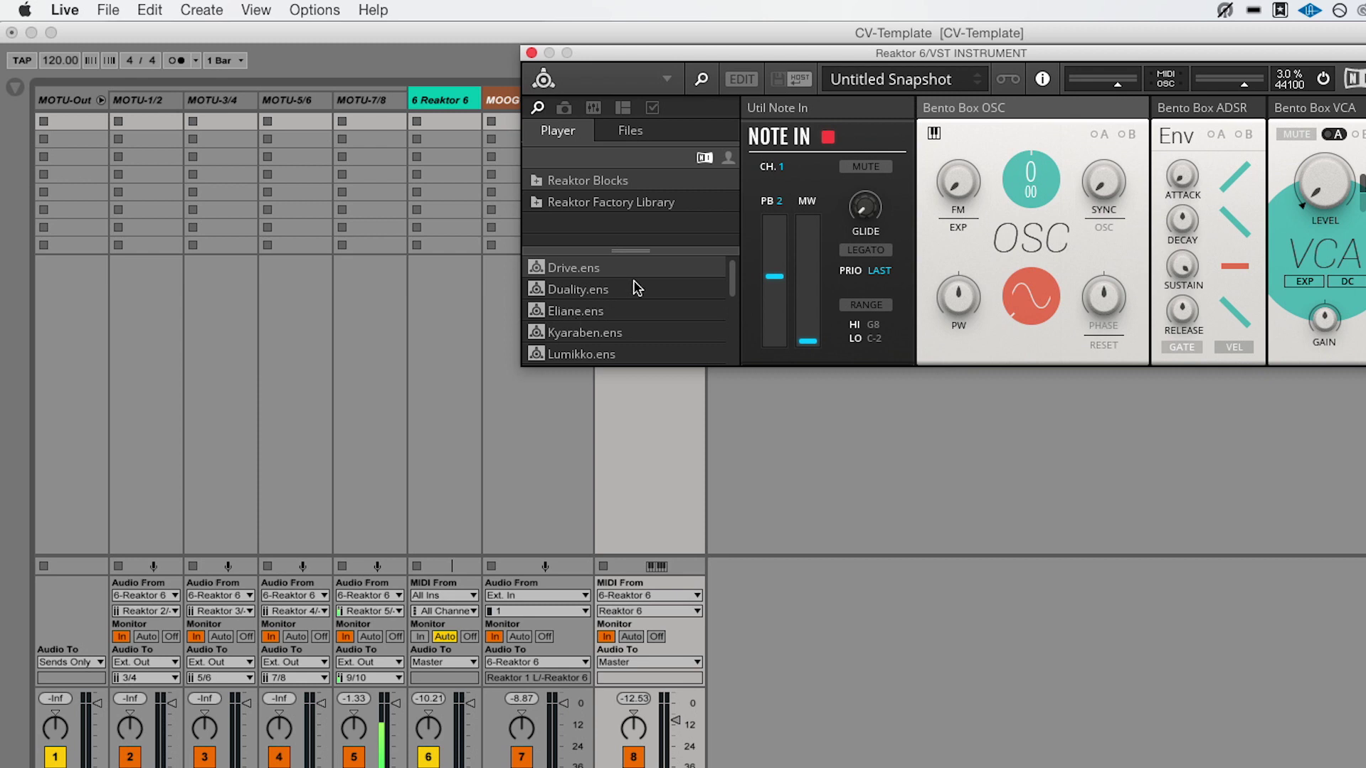
- Load Oki Computer 2.ens from the Factory Library's Synthesizers folder, discarding changes to the current ensemble
left_click(598, 204)
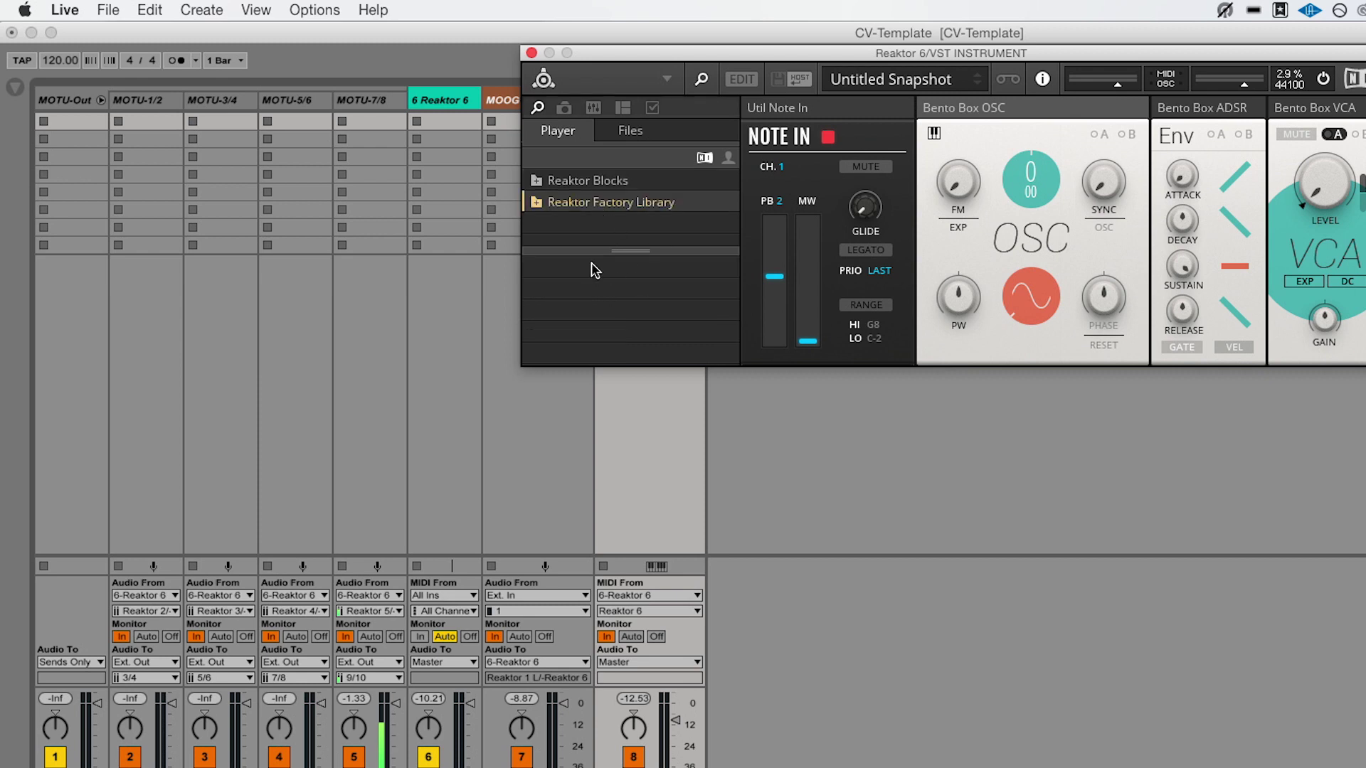
left_click(535, 201)
scroll(562, 224, "down", 3)
scroll(582, 235, "down", 3)
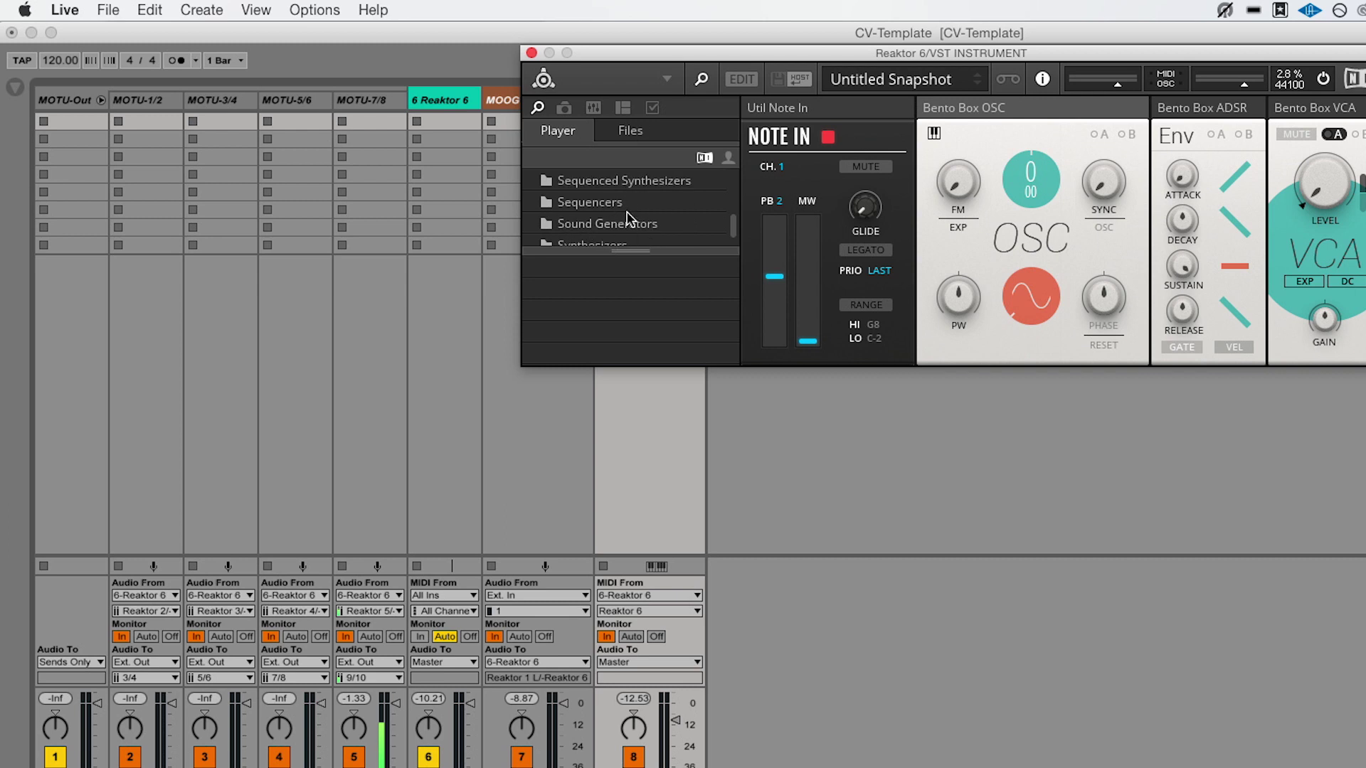
scroll(620, 228, "down", 1)
left_click(587, 238)
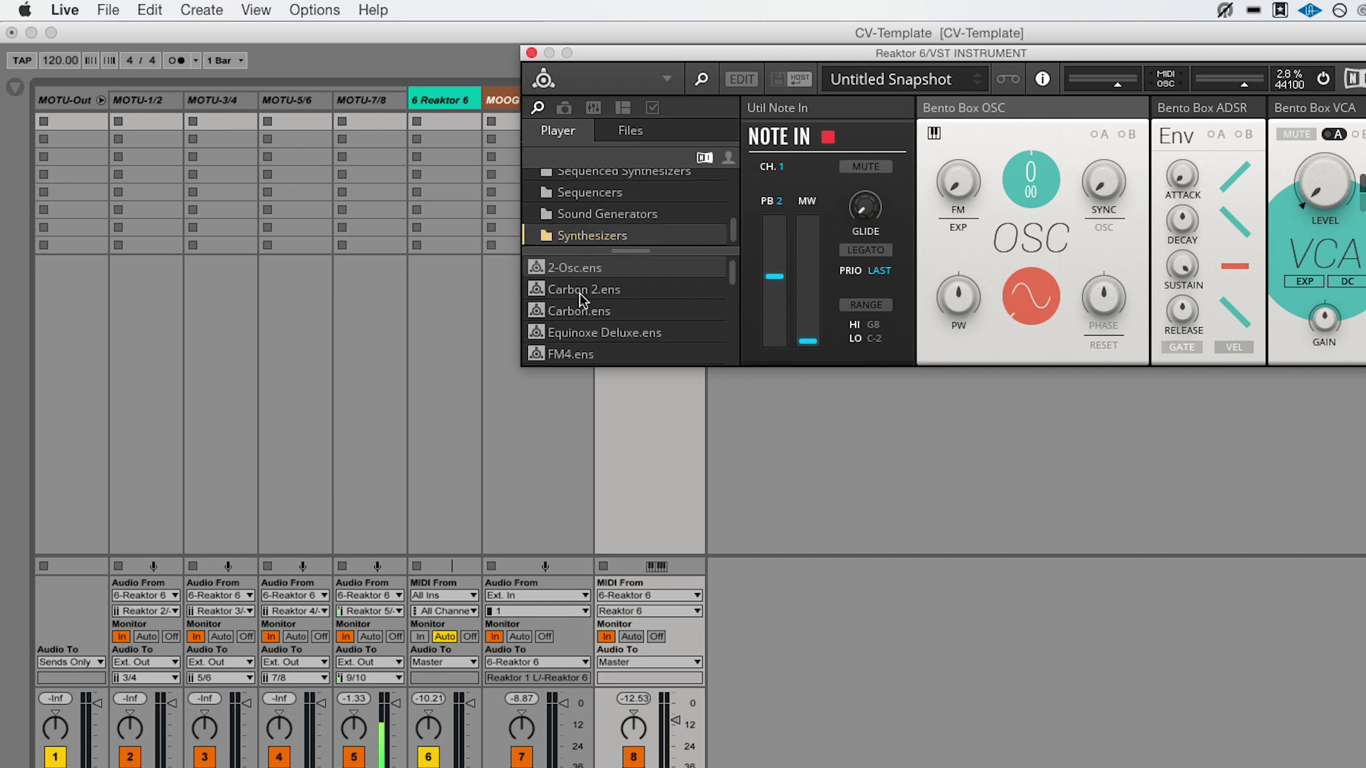
scroll(616, 303, "down", 5)
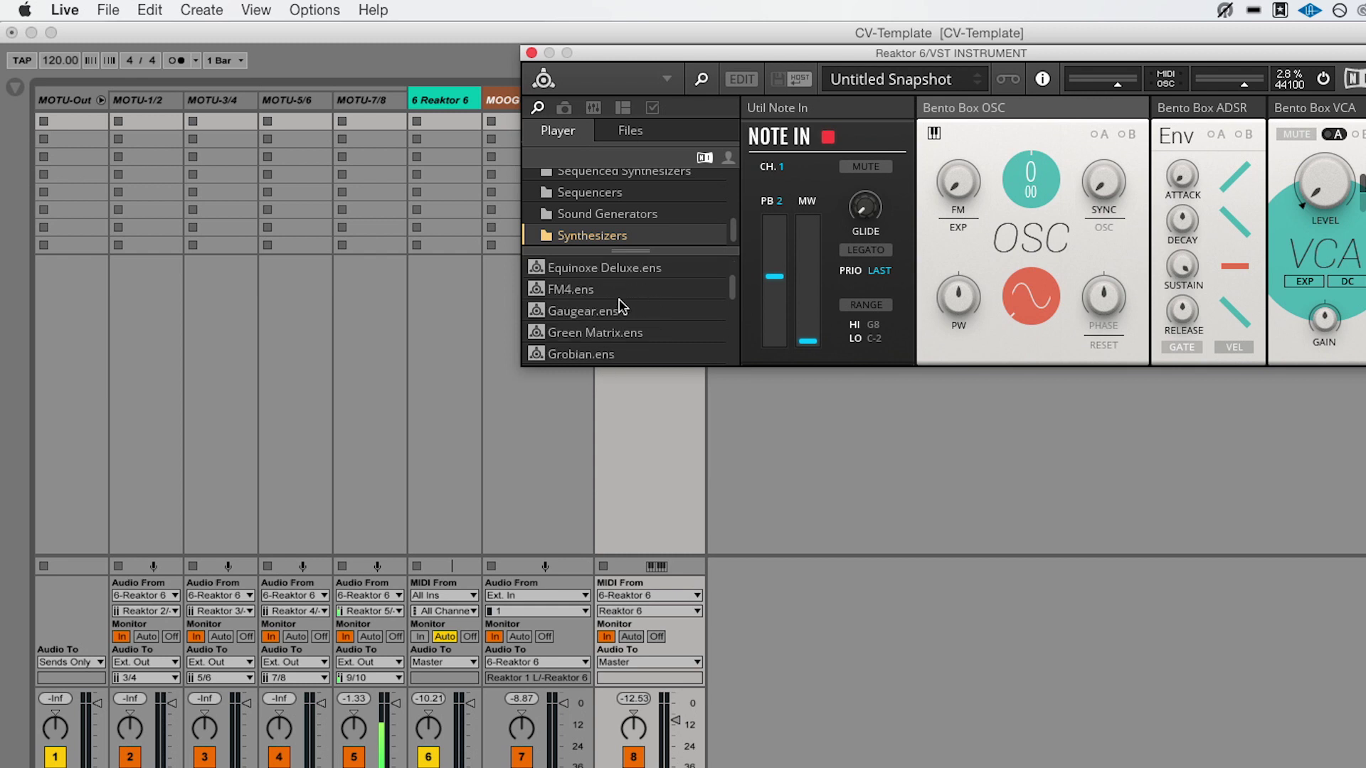
scroll(619, 306, "down", 3)
double_click(577, 311)
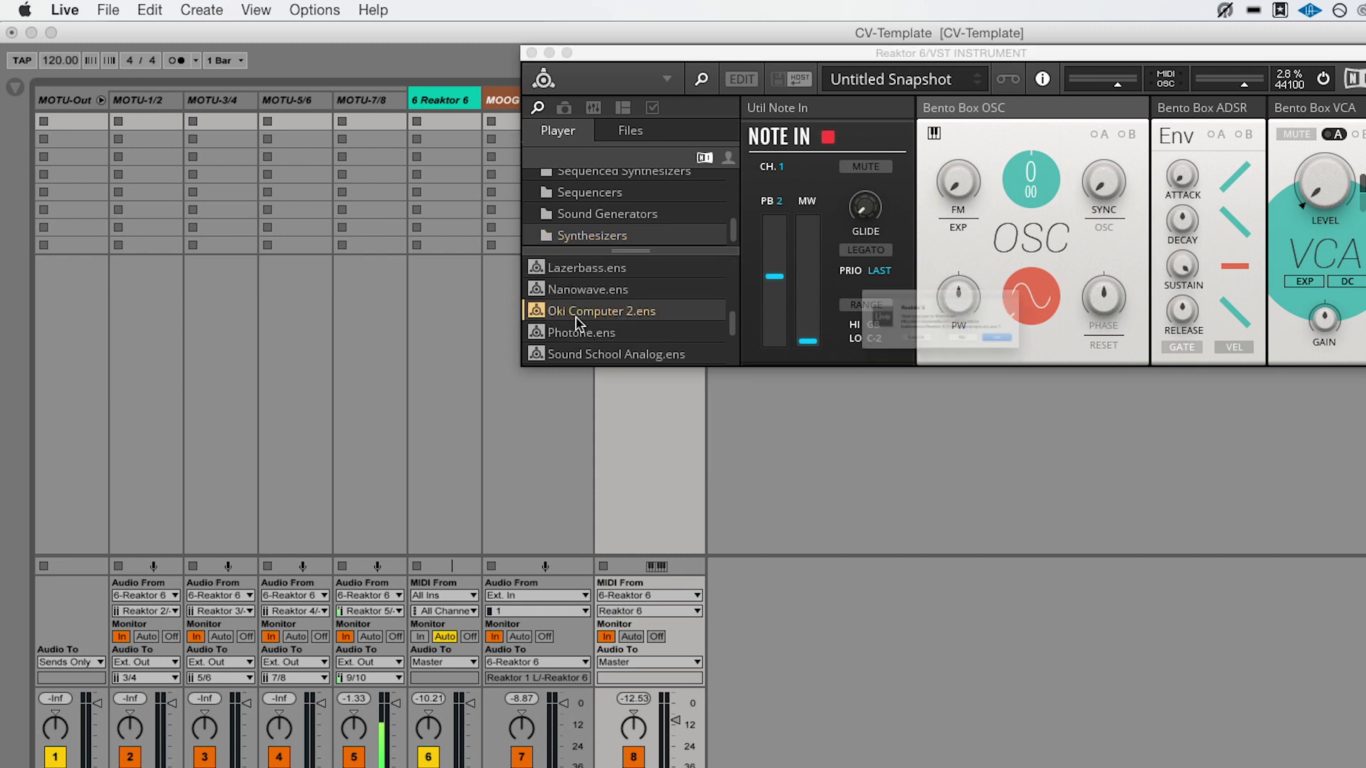
left_click(997, 367)
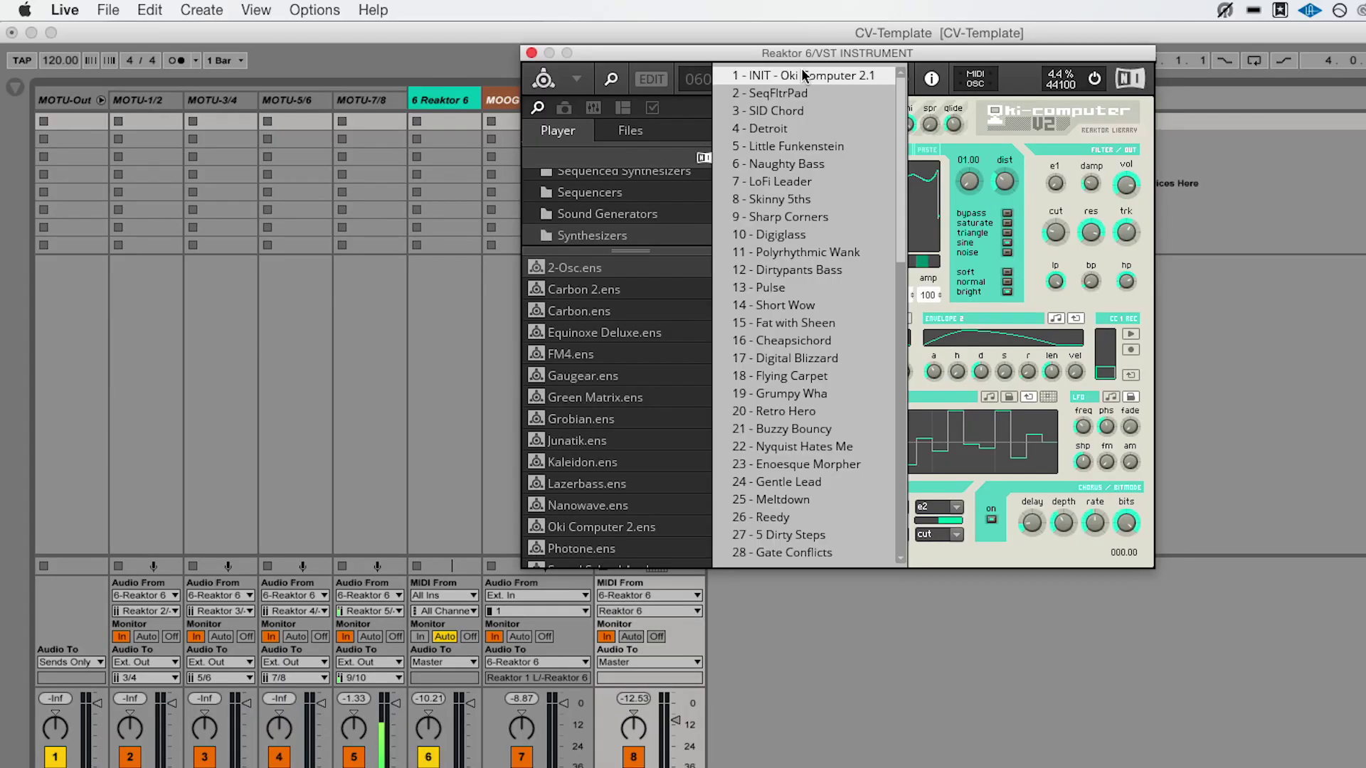
- Select Oki Computer's 022 Nyquist Hates Me snapshot and bring Live's session back to front
left_click(808, 447)
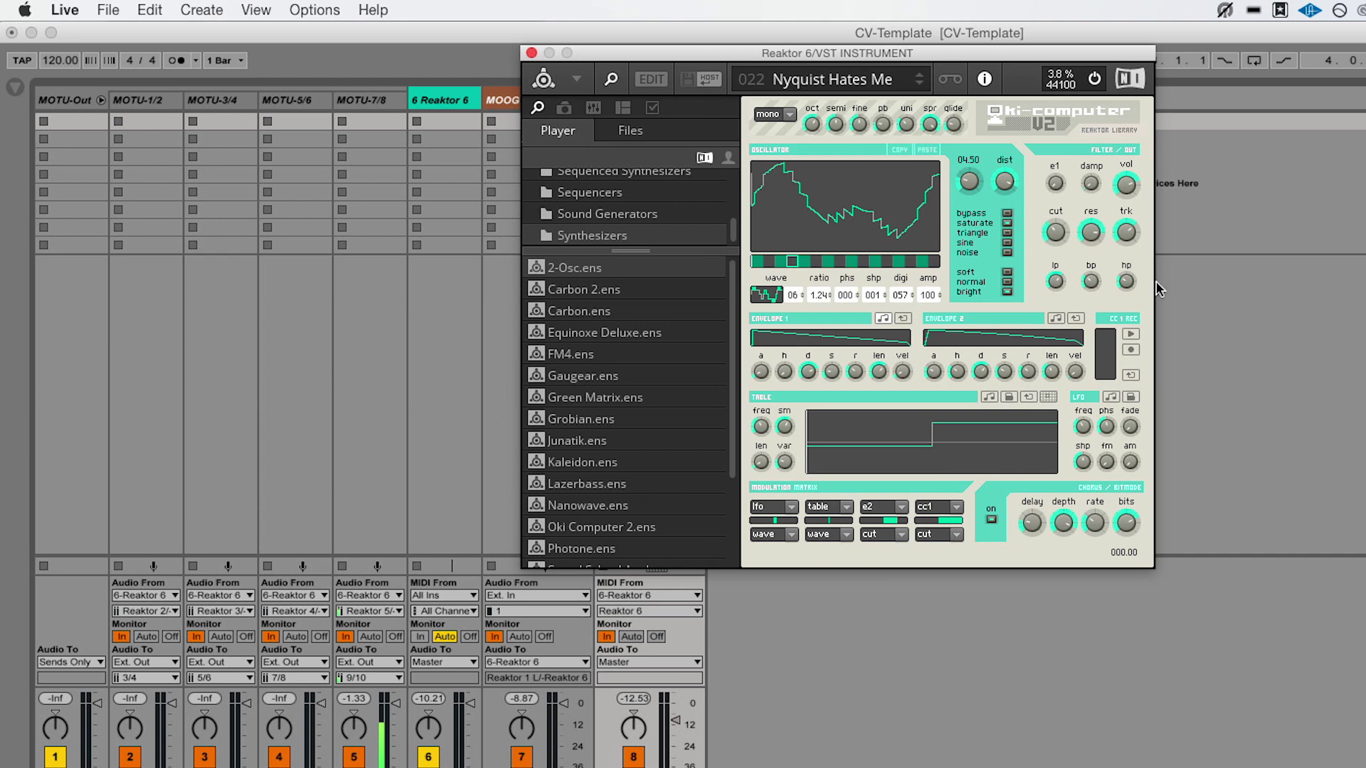
left_click(687, 734)
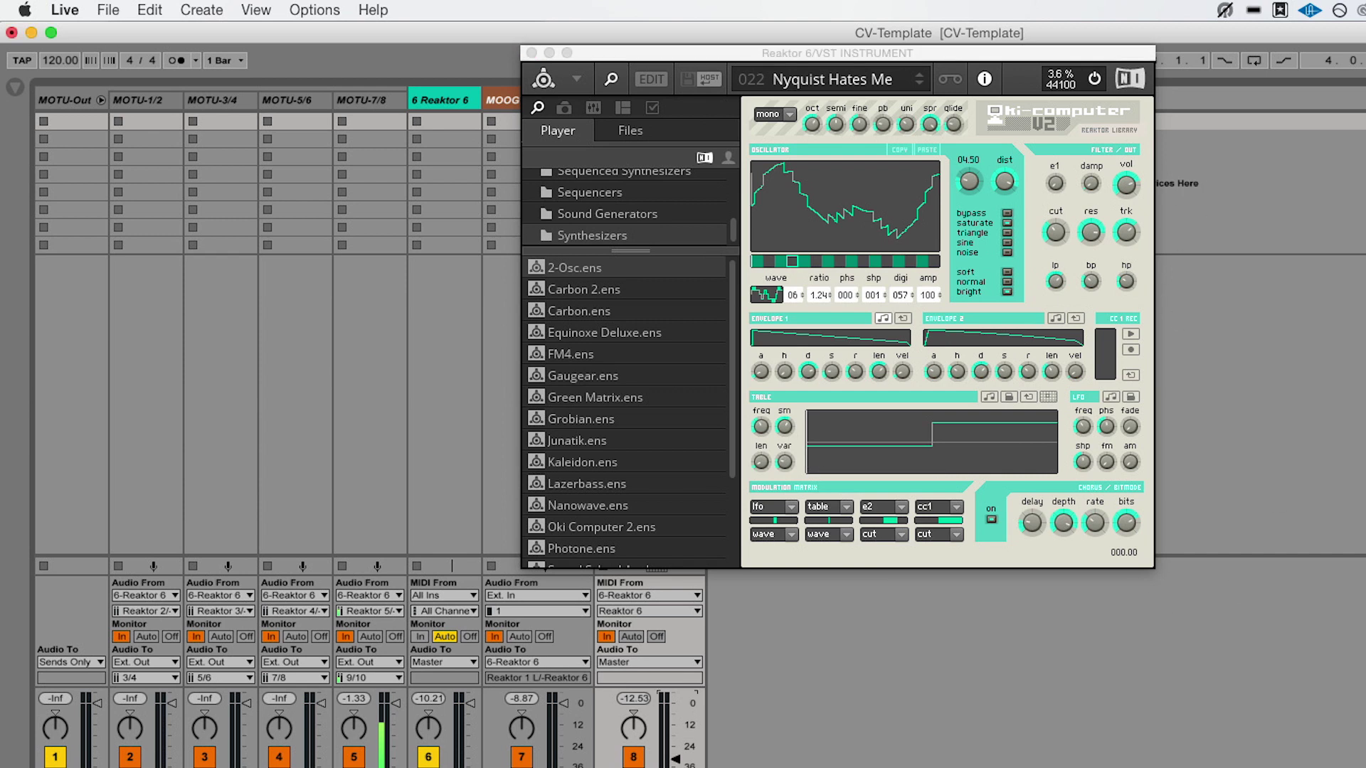